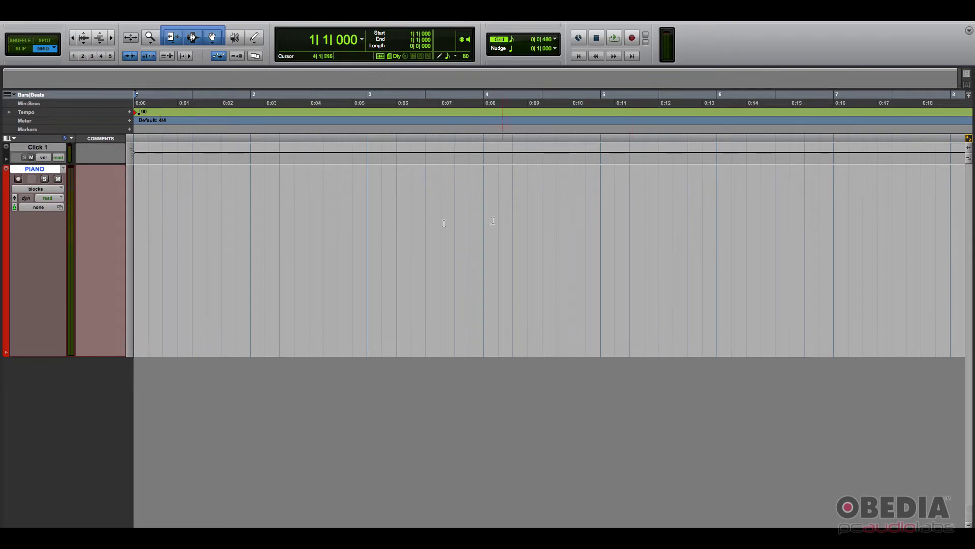
# Open the PIANO track in the MIDI Editor window from the Window menu
pyautogui.moveTo(134, 218)
pyautogui.mouseDown()
pyautogui.moveTo(721, 219)
pyautogui.moveTo(461, 217)
pyautogui.mouseUp()
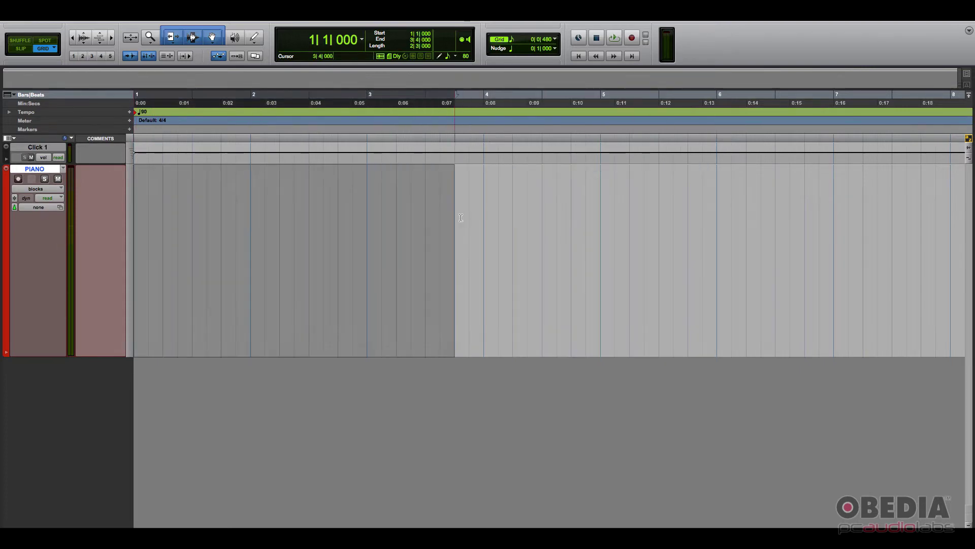
pyautogui.press('Return')
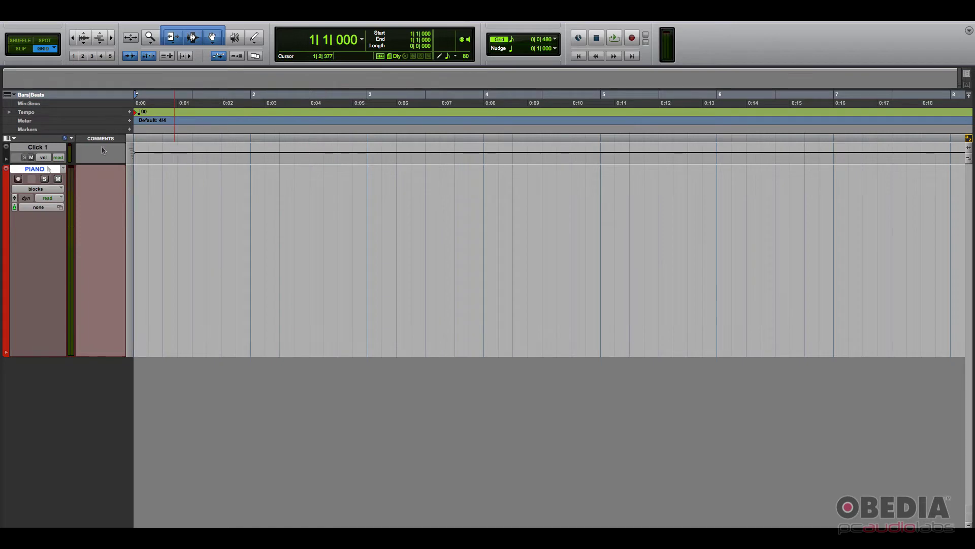
pyautogui.click(347, 21)
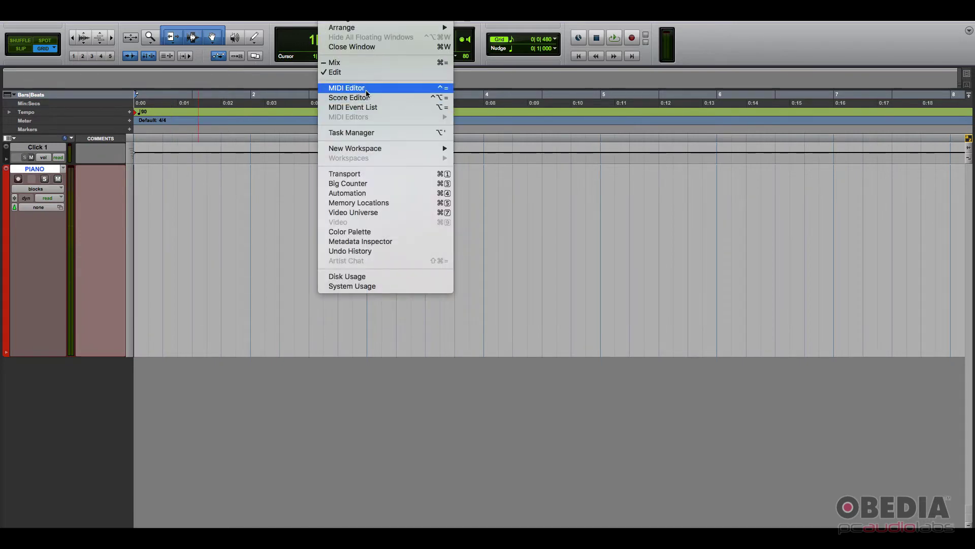
pyautogui.click(366, 90)
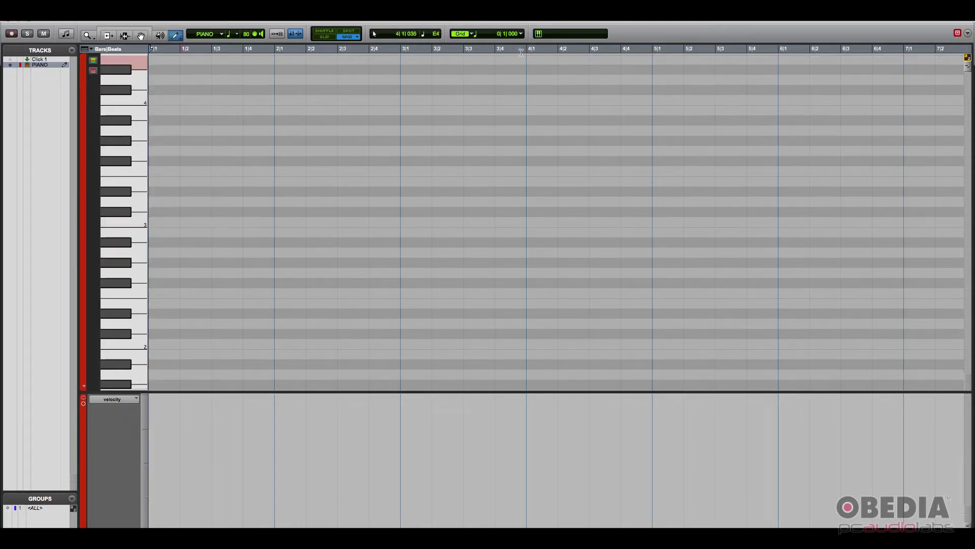
pyautogui.click(474, 34)
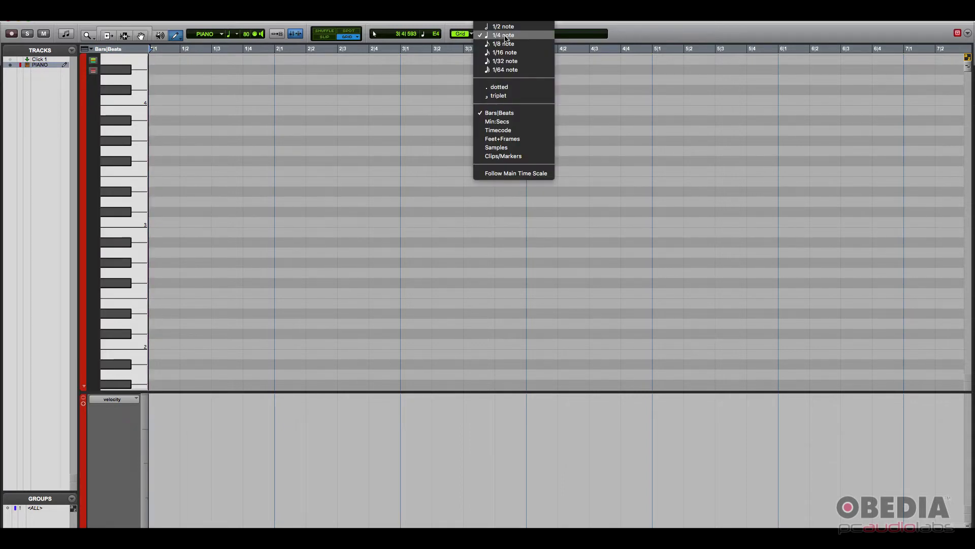
# Set the grid to 1/4 notes and place the first C3 note at bar 1 beat 1
pyautogui.click(506, 36)
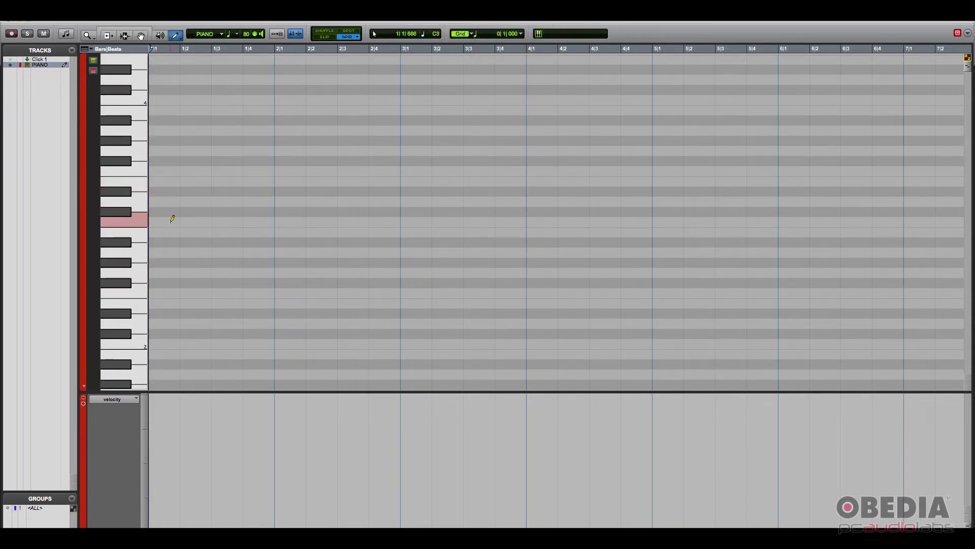
pyautogui.click(169, 223)
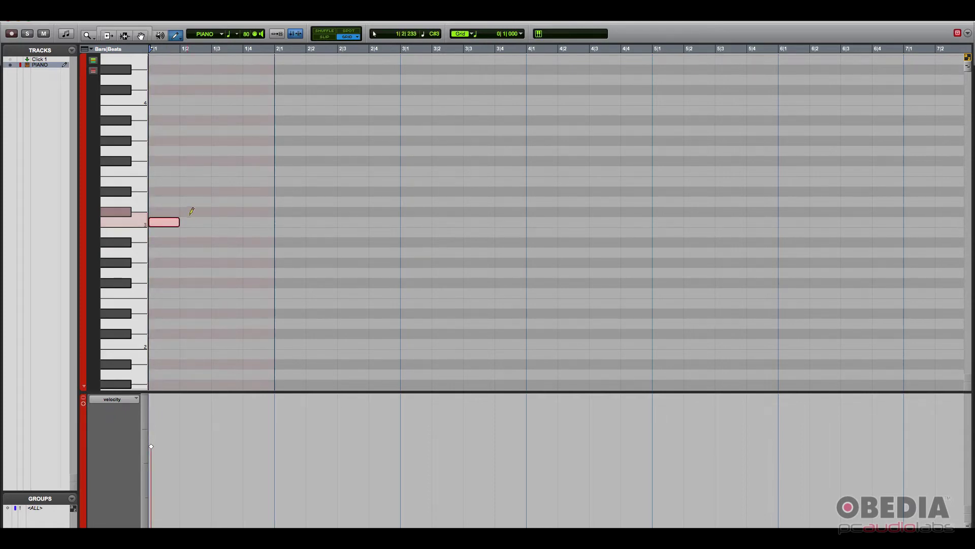
# Pencil seven more rising quarter notes up to 2|4, then a long note from 3|1
pyautogui.click(192, 212)
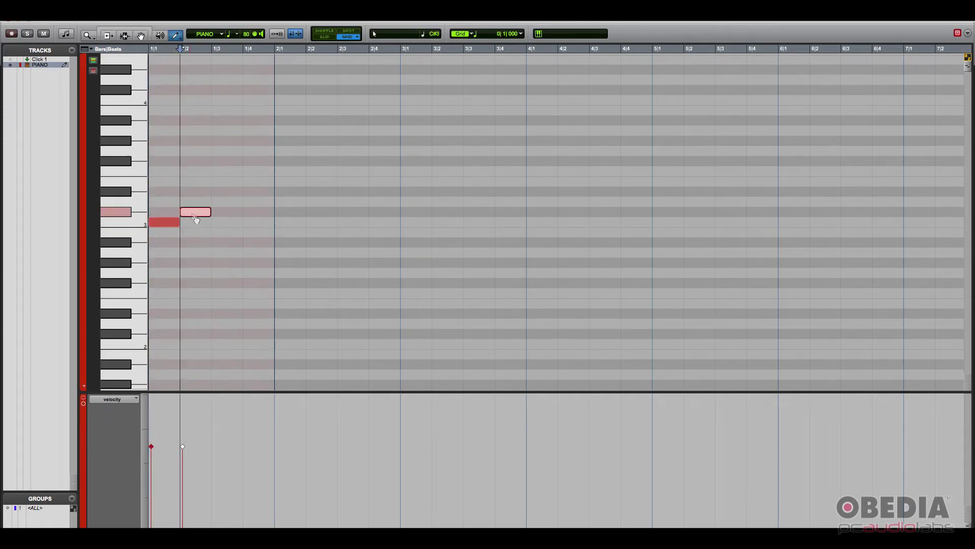
pyautogui.click(229, 202)
pyautogui.click(261, 192)
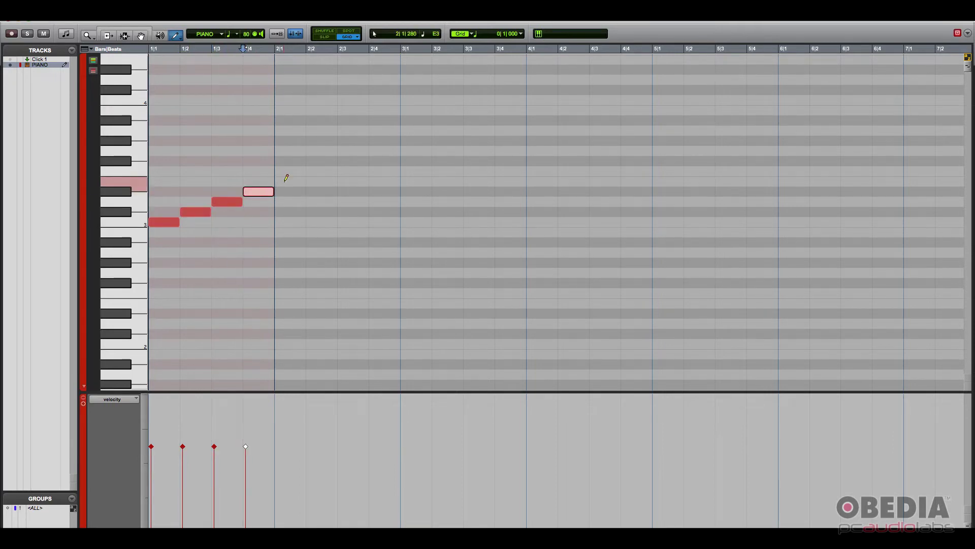
pyautogui.click(287, 181)
pyautogui.click(319, 171)
pyautogui.click(353, 161)
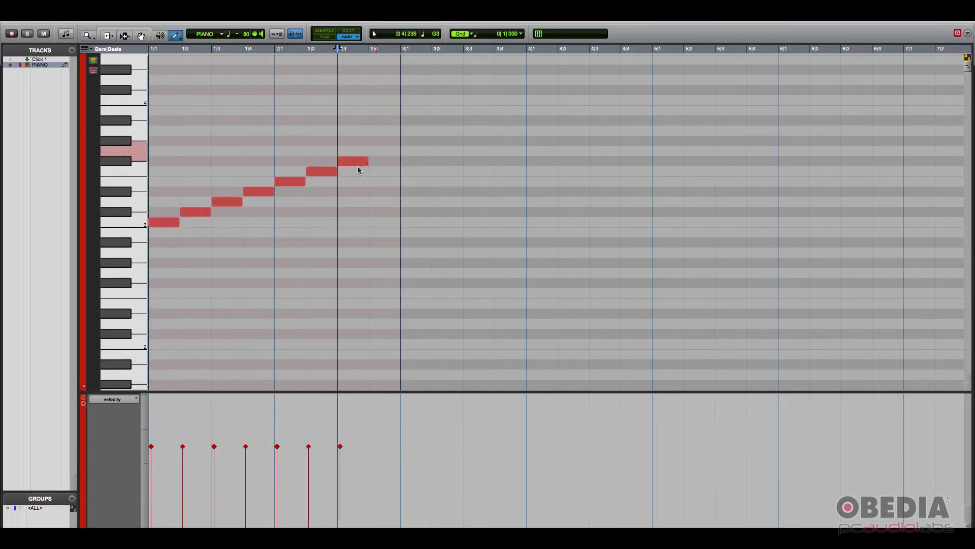
pyautogui.click(384, 151)
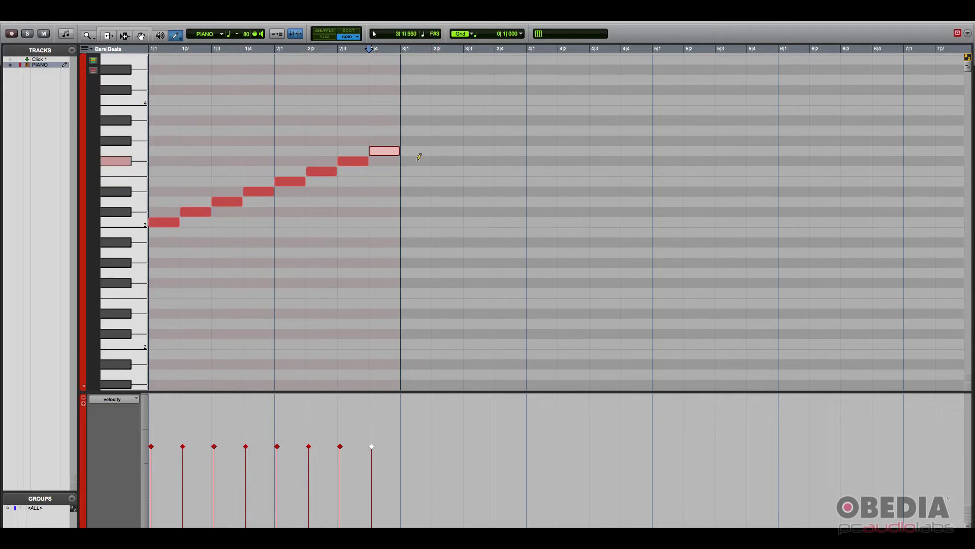
pyautogui.click(417, 212)
pyautogui.moveTo(418, 211); pyautogui.dragTo(778, 211)
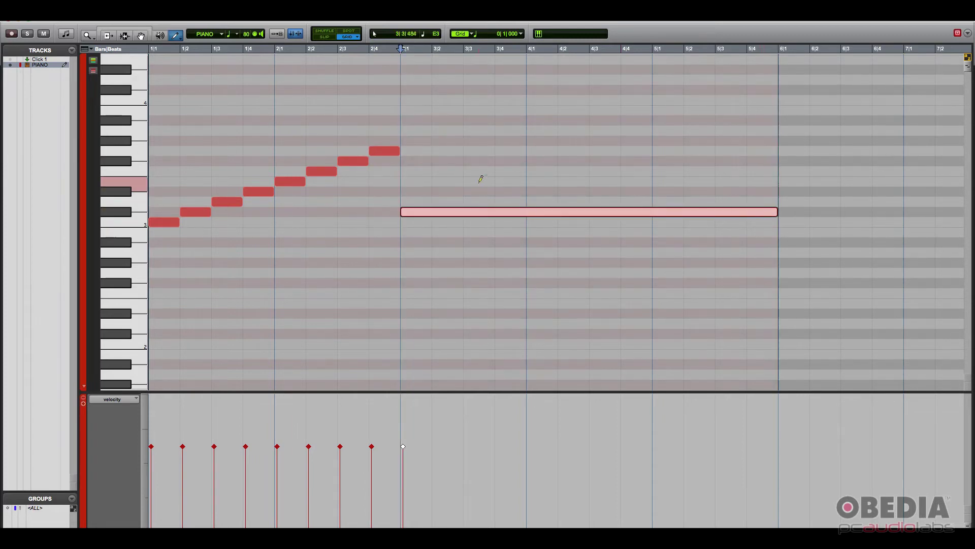
pyautogui.press('Return')
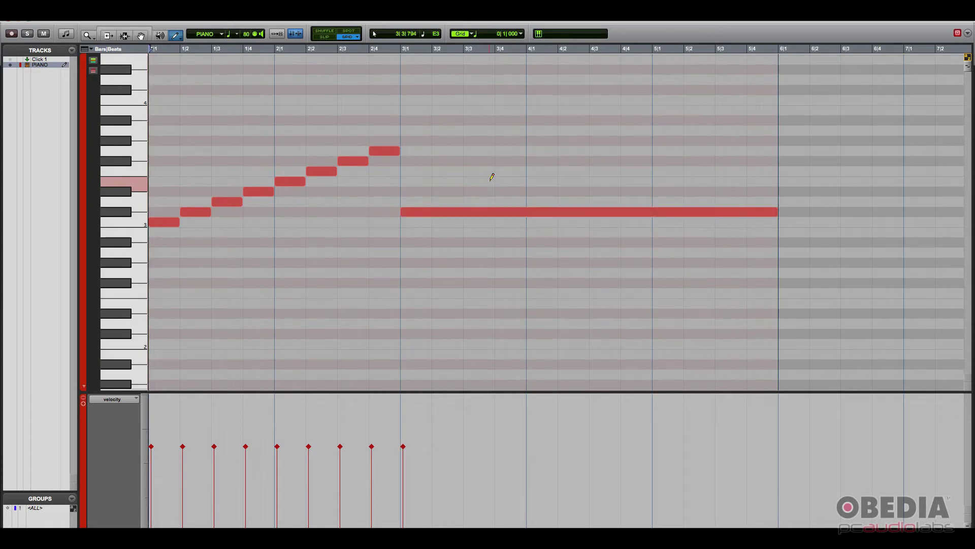
pyautogui.press('space')
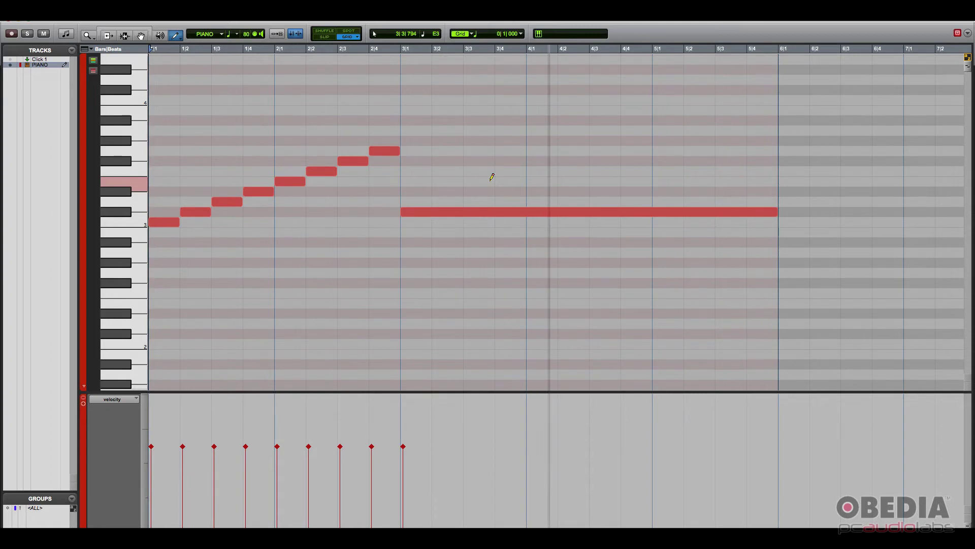
pyautogui.press('space')
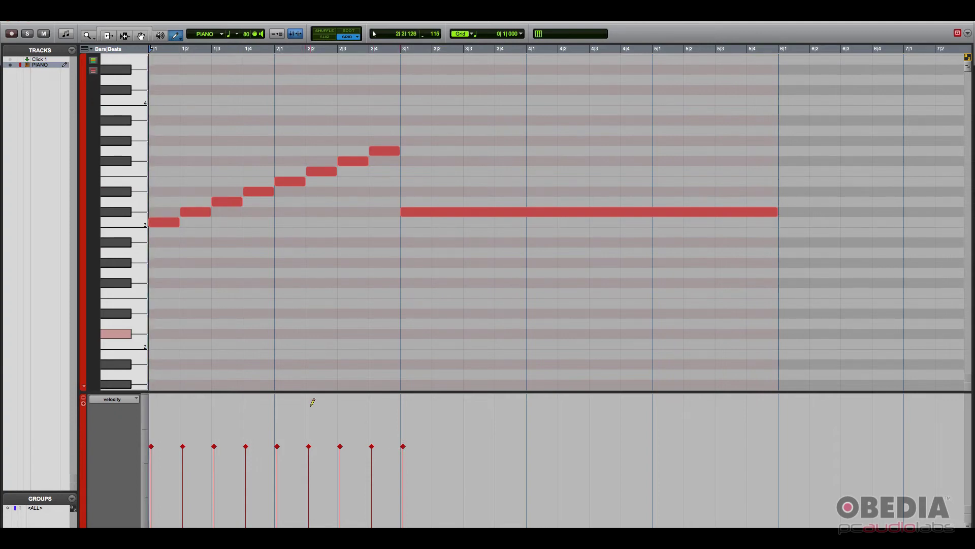
# Drag the velocity stalks so the rising notes alternate louder and softer
pyautogui.moveTo(152, 447)
pyautogui.mouseDown()
pyautogui.moveTo(152, 437)
pyautogui.moveTo(183, 452)
pyautogui.moveTo(214, 437)
pyautogui.moveTo(246, 453)
pyautogui.mouseUp()
pyautogui.moveTo(309, 447)
pyautogui.mouseDown()
pyautogui.moveTo(309, 457)
pyautogui.moveTo(371, 417)
pyautogui.mouseUp()
pyautogui.click(340, 447)
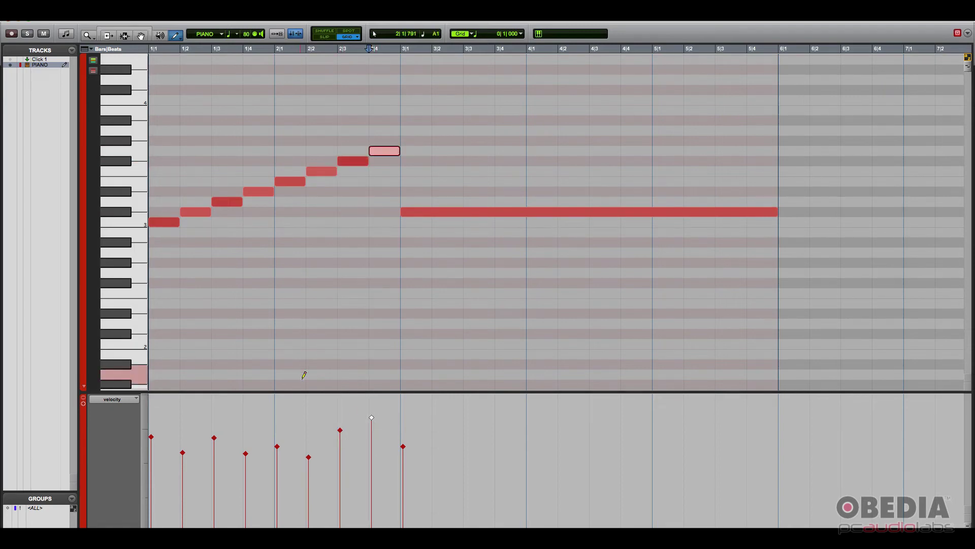
# Return to the start and play back the phrase to hear the new velocities
pyautogui.press('Return')
pyautogui.press('space')
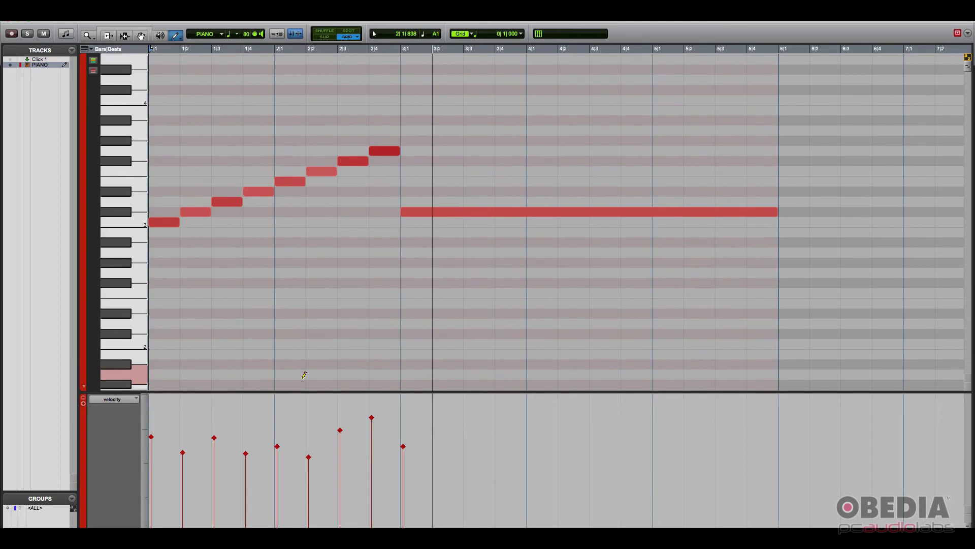
pyautogui.press('space')
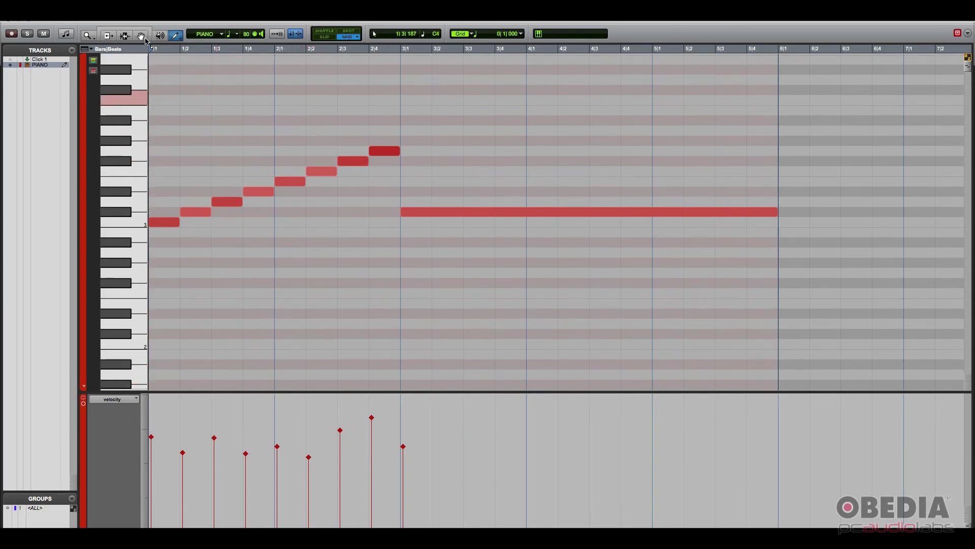
# With the Smart Tool, marquee-select bar 2's four rising notes and delete them
pyautogui.click(130, 29)
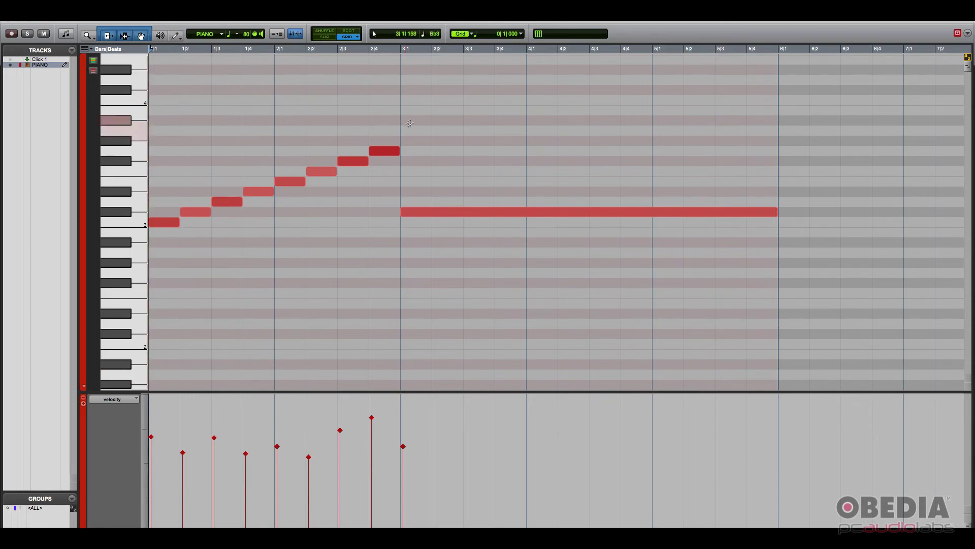
pyautogui.moveTo(393, 121)
pyautogui.mouseDown()
pyautogui.moveTo(316, 188)
pyautogui.moveTo(298, 188)
pyautogui.mouseUp()
pyautogui.press('Delete')
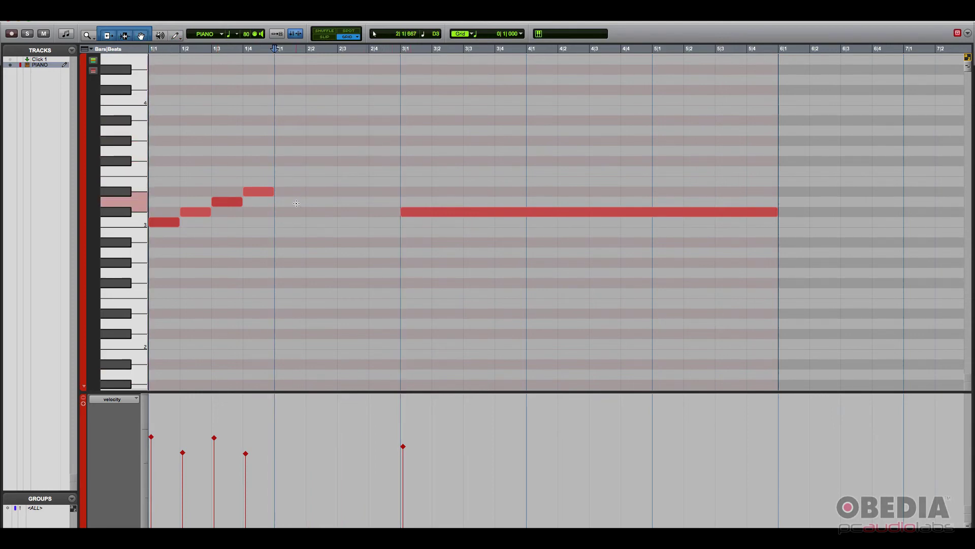